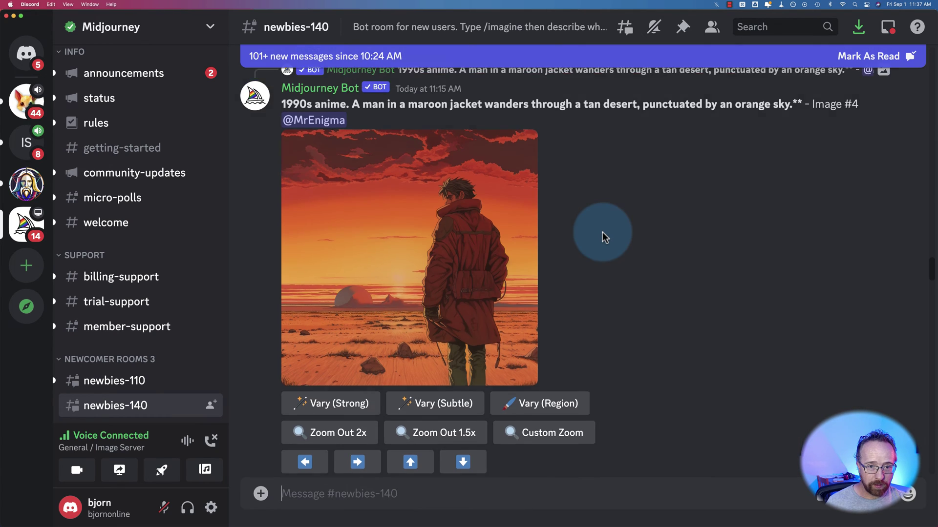
{"action": "scroll", "coordinate": [602, 232], "scroll_direction": "up", "scroll_amount": 3}
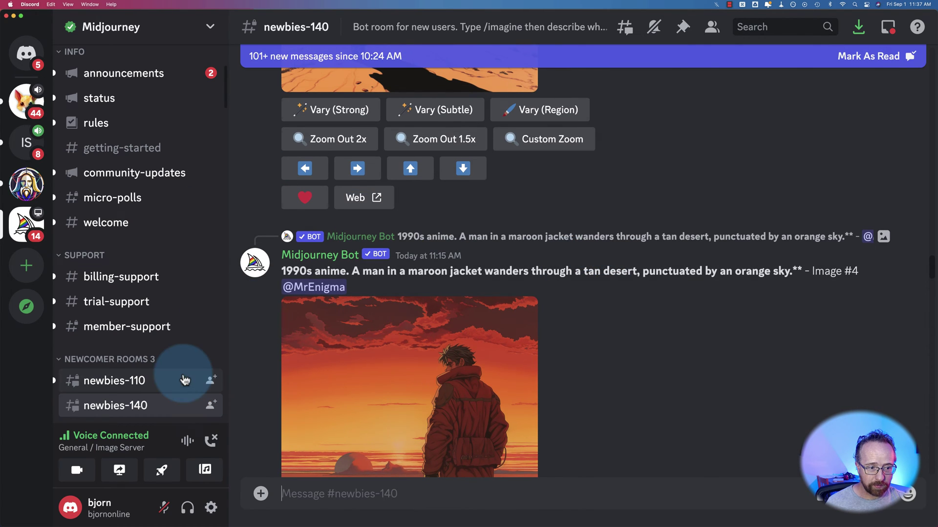
Look through the newbies-170 and newbies-200 channels, then settle back on newbies-110
{"action": "left_click", "coordinate": [82, 389]}
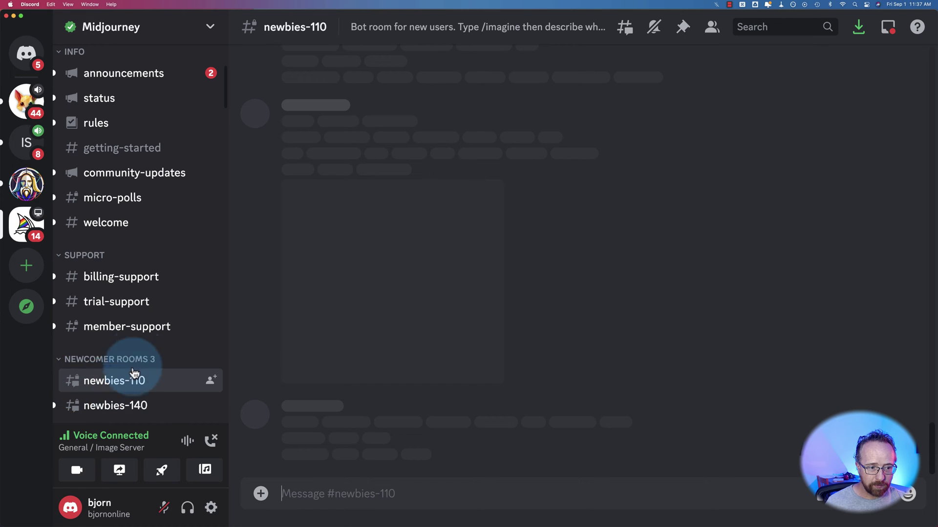
{"action": "scroll", "coordinate": [134, 293], "scroll_direction": "down", "scroll_amount": 5}
{"action": "left_click", "coordinate": [126, 214]}
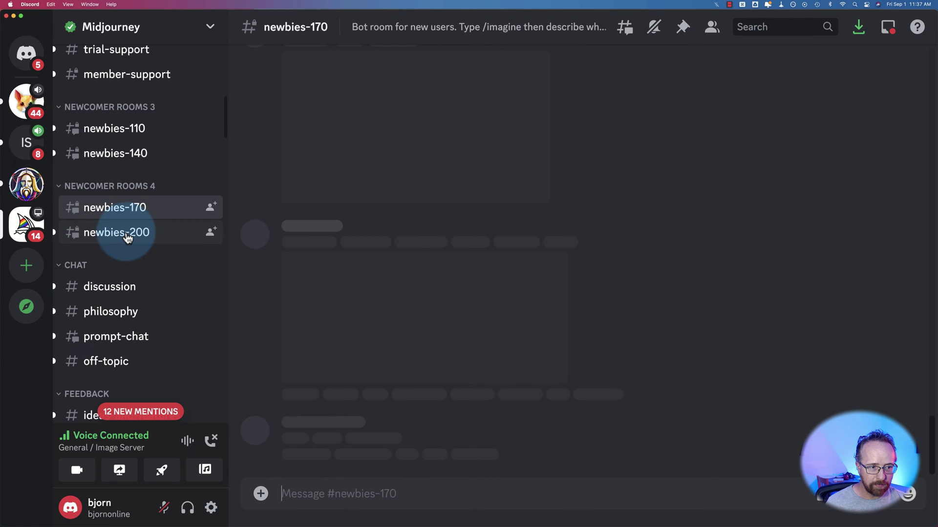
{"action": "left_click", "coordinate": [157, 233]}
{"action": "scroll", "coordinate": [159, 237], "scroll_direction": "up", "scroll_amount": 2}
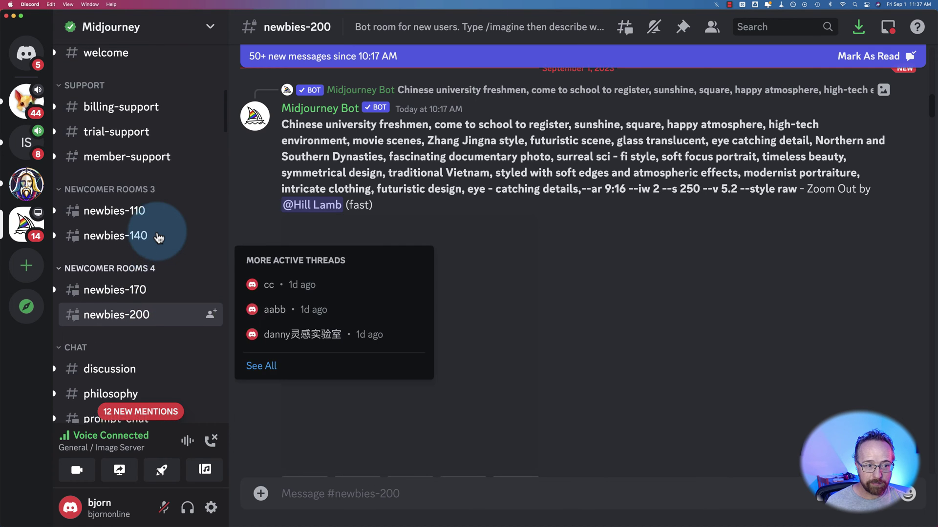
{"action": "left_click", "coordinate": [129, 229]}
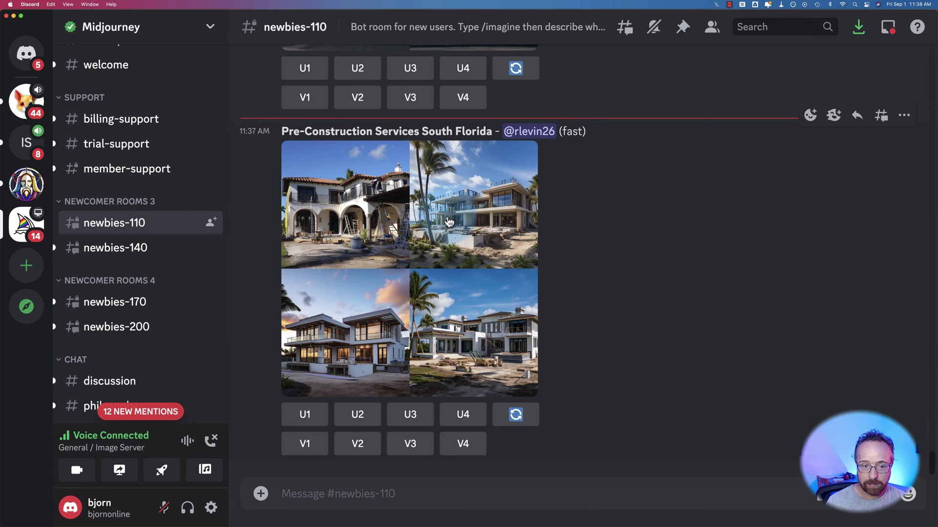
Scroll newbies-110's image posts and select the scary Halloween village with a fox prompt
{"action": "scroll", "coordinate": [505, 293], "scroll_direction": "up", "scroll_amount": 8}
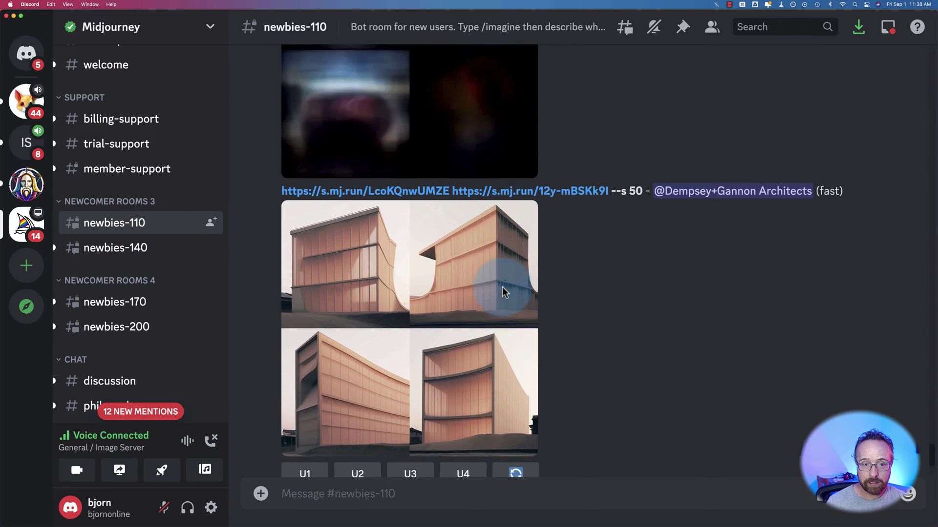
{"action": "scroll", "coordinate": [497, 287], "scroll_direction": "down", "scroll_amount": 2}
{"action": "scroll", "coordinate": [555, 249], "scroll_direction": "up", "scroll_amount": 6}
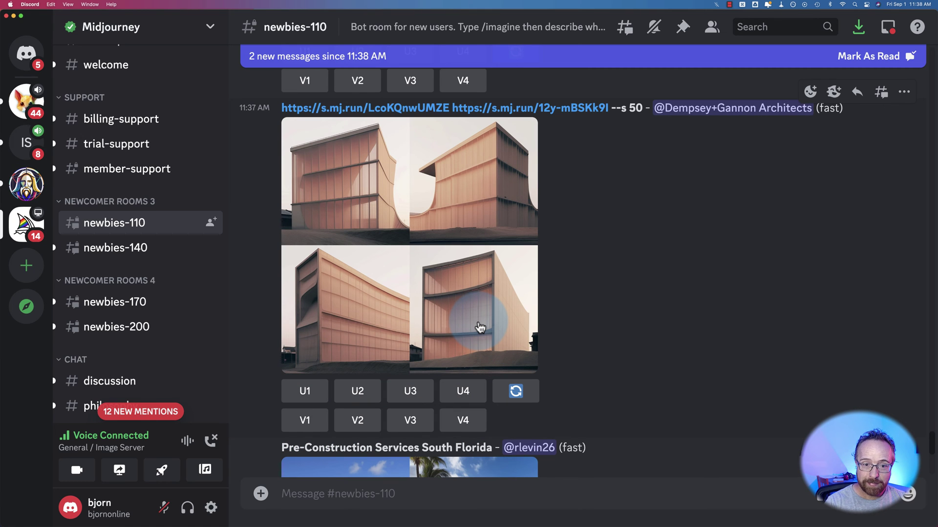
{"action": "scroll", "coordinate": [545, 272], "scroll_direction": "up", "scroll_amount": 10}
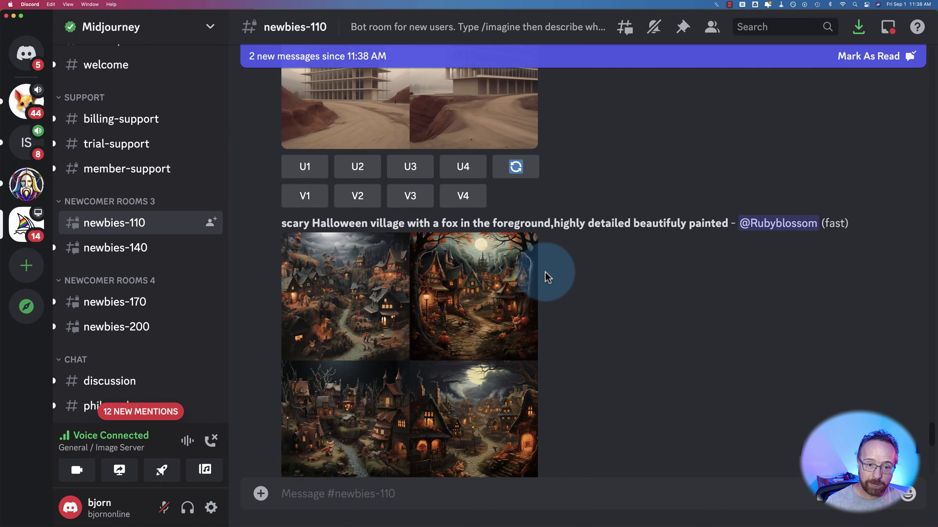
{"action": "scroll", "coordinate": [545, 272], "scroll_direction": "down", "scroll_amount": 4}
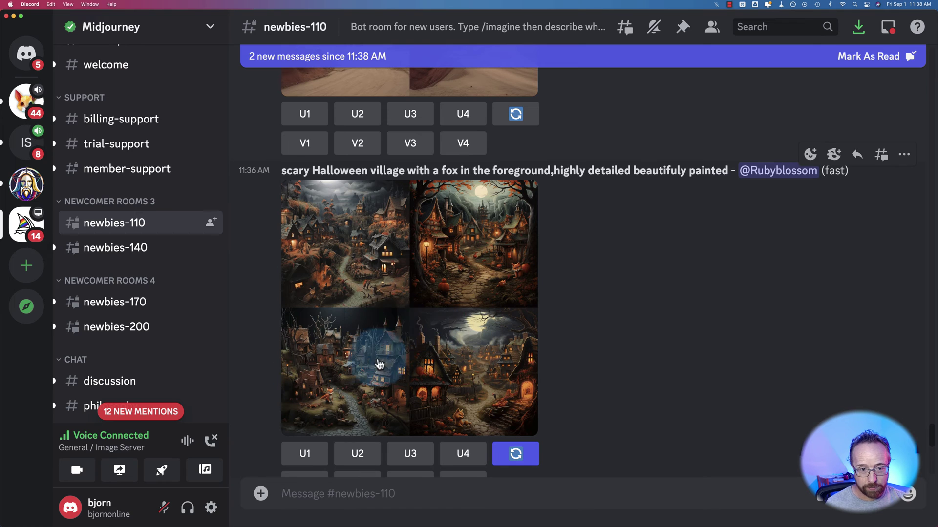
{"action": "left_click_drag", "start_coordinate": [283, 171], "coordinate": [675, 183]}
{"action": "left_click", "coordinate": [628, 221]}
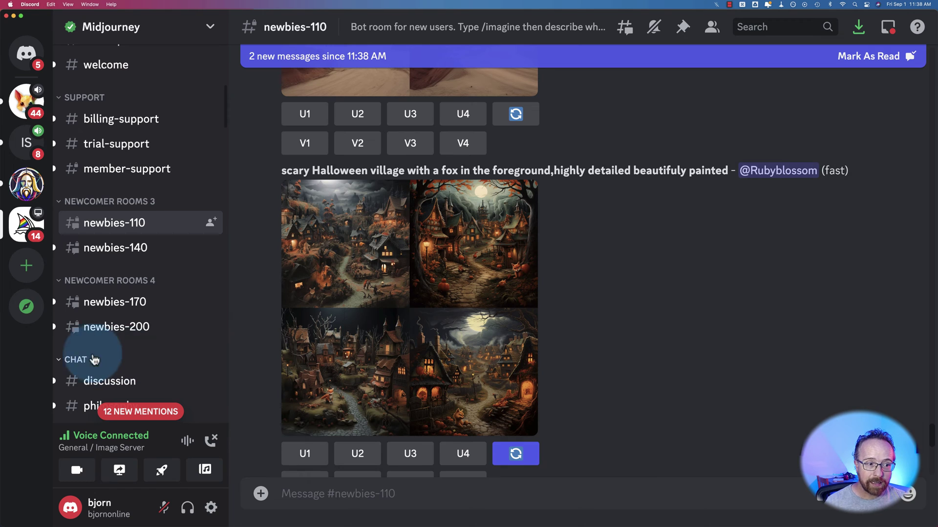
Create a server from scratch with Create My Own, naming it 'My Midjourney'
{"action": "left_click", "coordinate": [29, 267]}
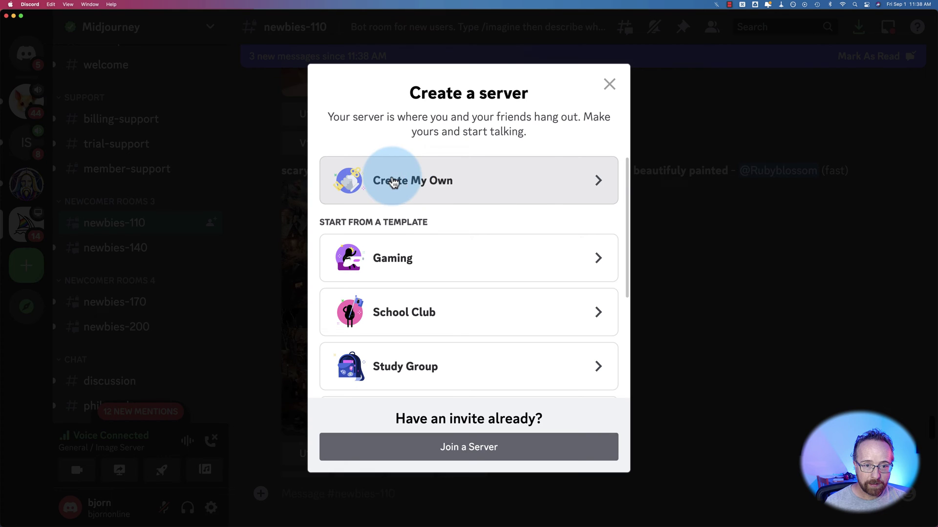
{"action": "left_click", "coordinate": [411, 194]}
{"action": "left_click", "coordinate": [447, 291]}
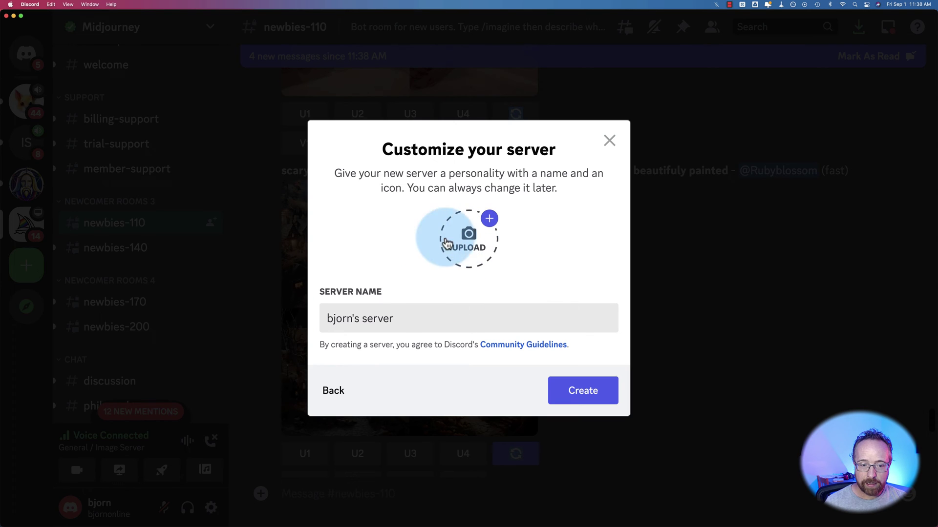
{"action": "left_click_drag", "start_coordinate": [393, 318], "coordinate": [328, 318]}
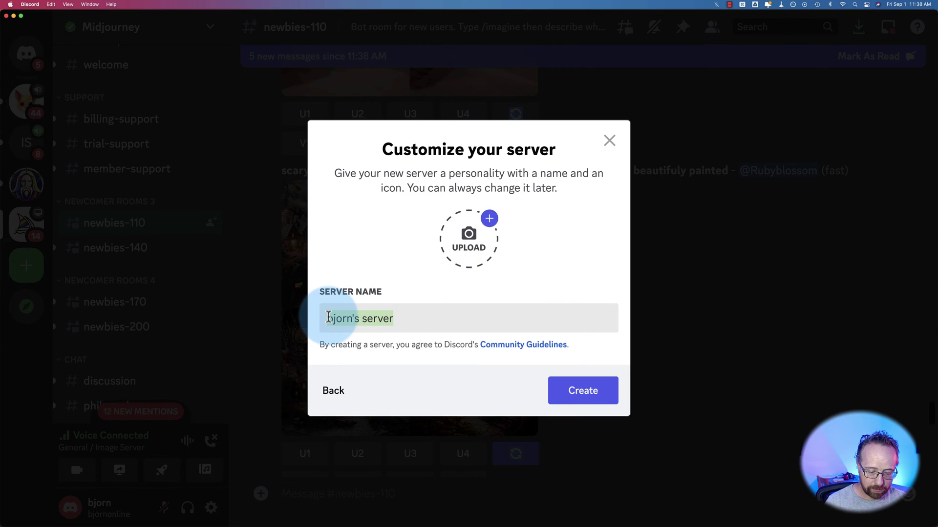
{"action": "type", "text": "Midjourney"}
{"action": "double_click", "coordinate": [328, 318]}
{"action": "left_click", "coordinate": [328, 317]}
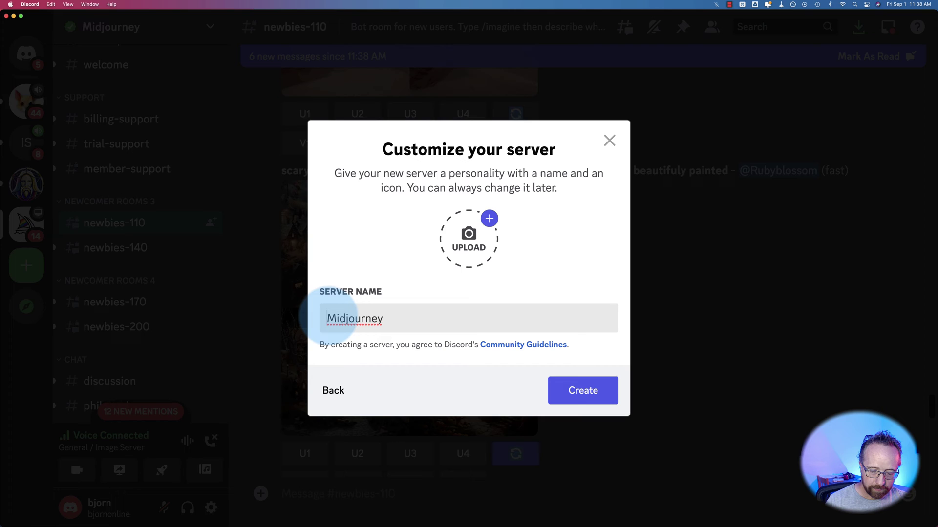
{"action": "type", "text": "My"}
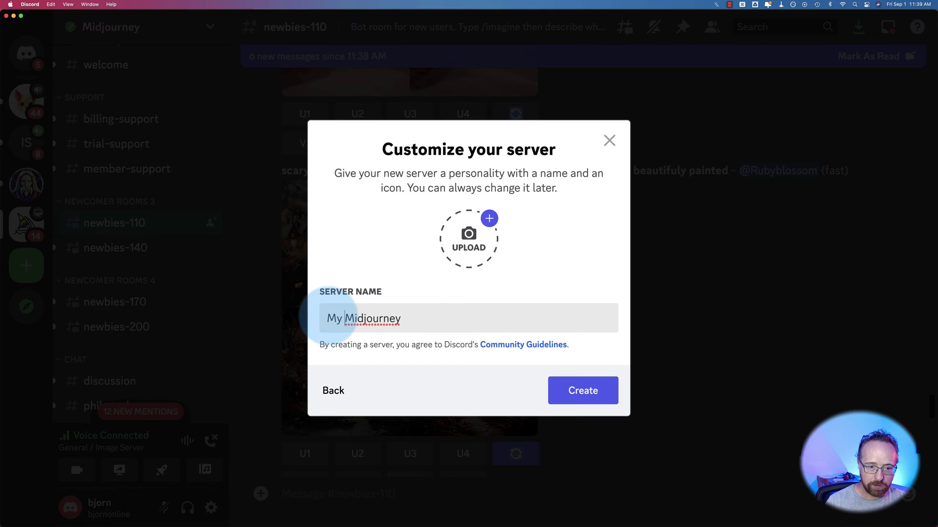
{"action": "left_click", "coordinate": [576, 394]}
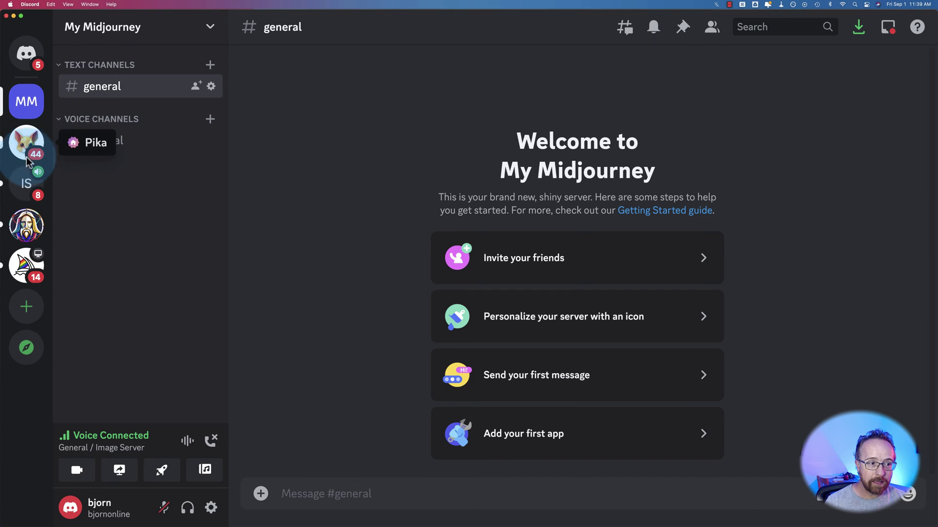
Switch between the Midjourney and My Midjourney servers, ending in Midjourney's newbies-110 channel
{"action": "left_click", "coordinate": [25, 280]}
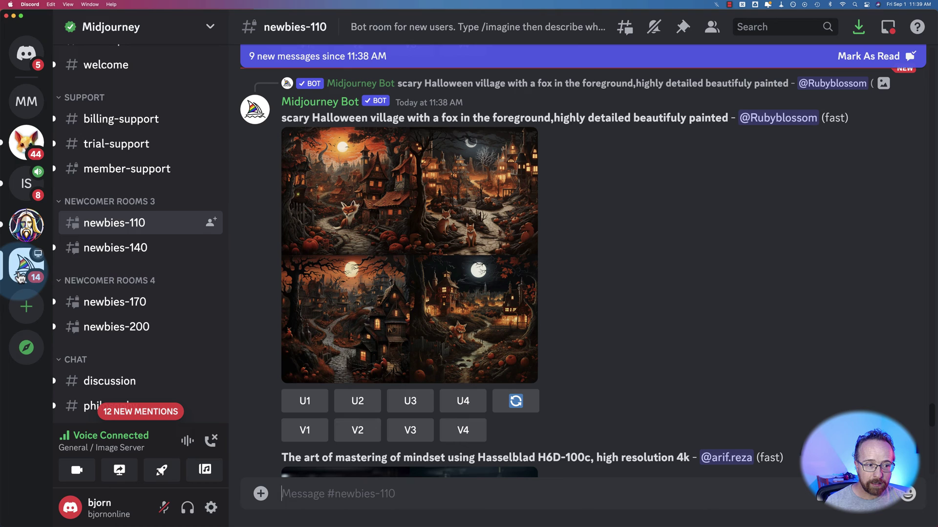
{"action": "mouse_move", "coordinate": [120, 332]}
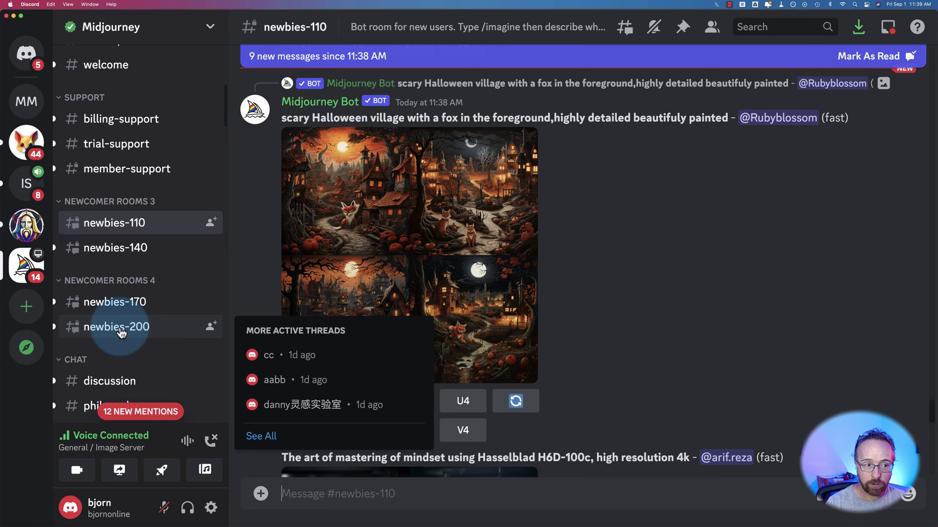
{"action": "left_click", "coordinate": [26, 101]}
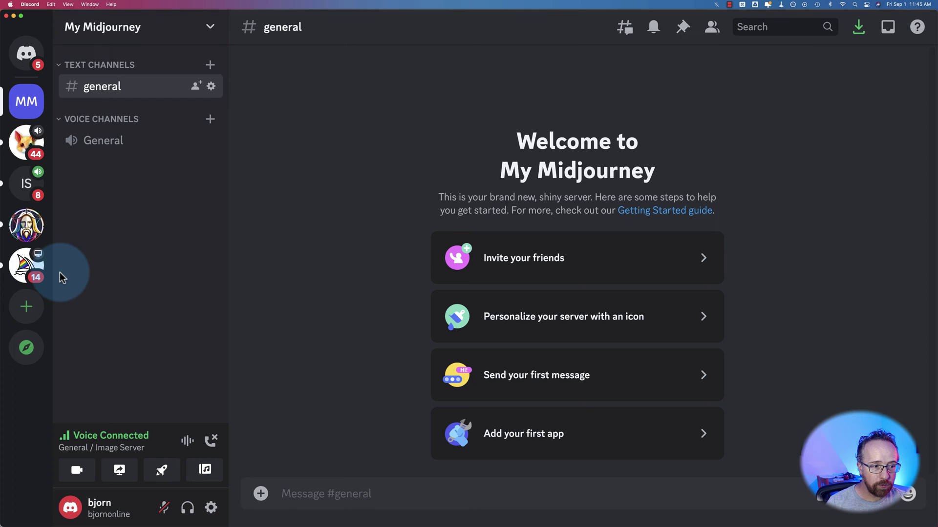
{"action": "left_click", "coordinate": [22, 270]}
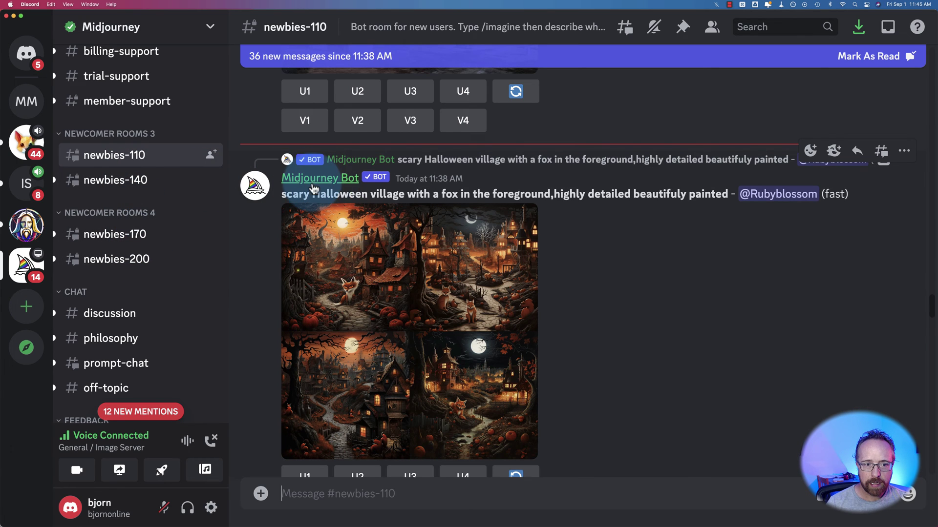
Add the Midjourney Bot to My Midjourney, authorize it, pass the captcha, then open My Midjourney
{"action": "left_click", "coordinate": [335, 185]}
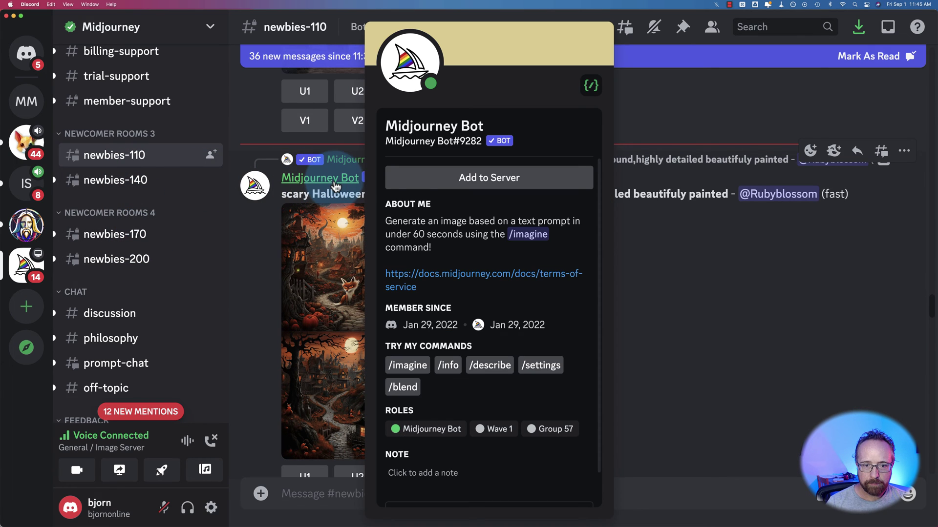
{"action": "left_click", "coordinate": [497, 177]}
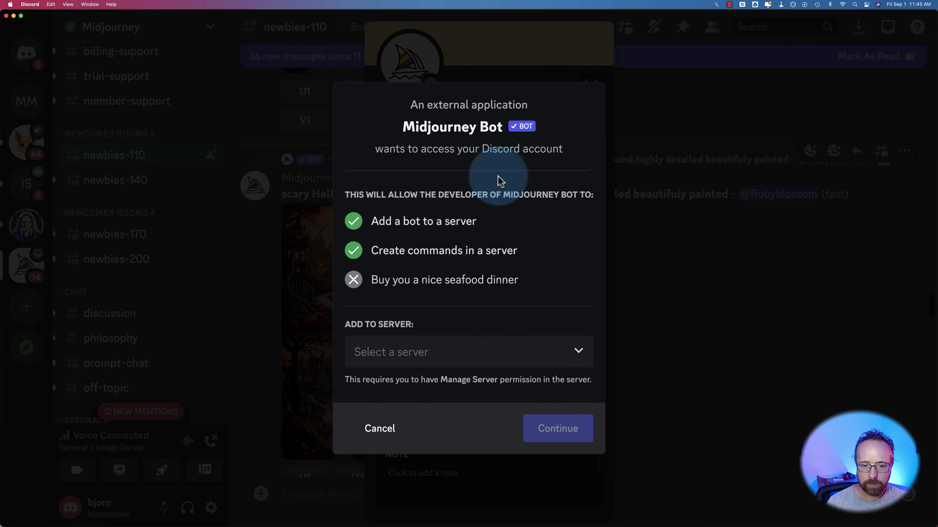
{"action": "left_click", "coordinate": [408, 354]}
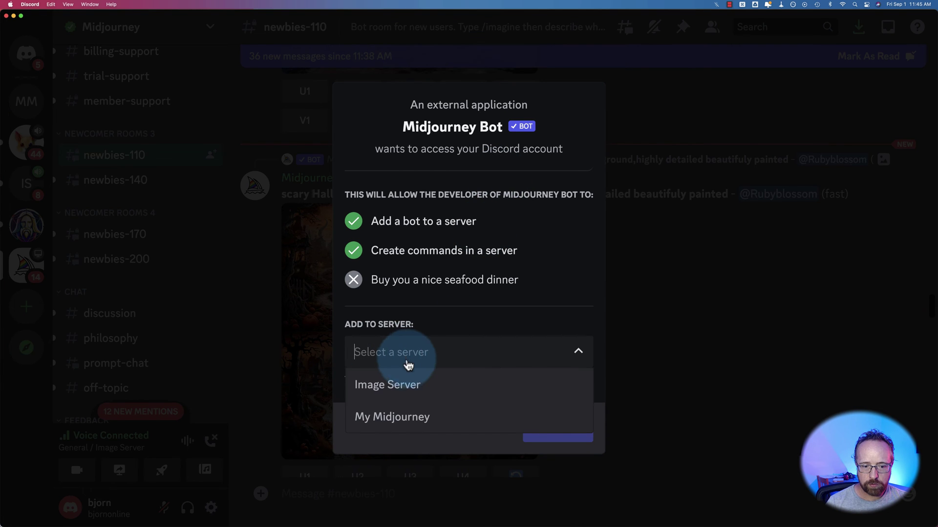
{"action": "left_click", "coordinate": [391, 420]}
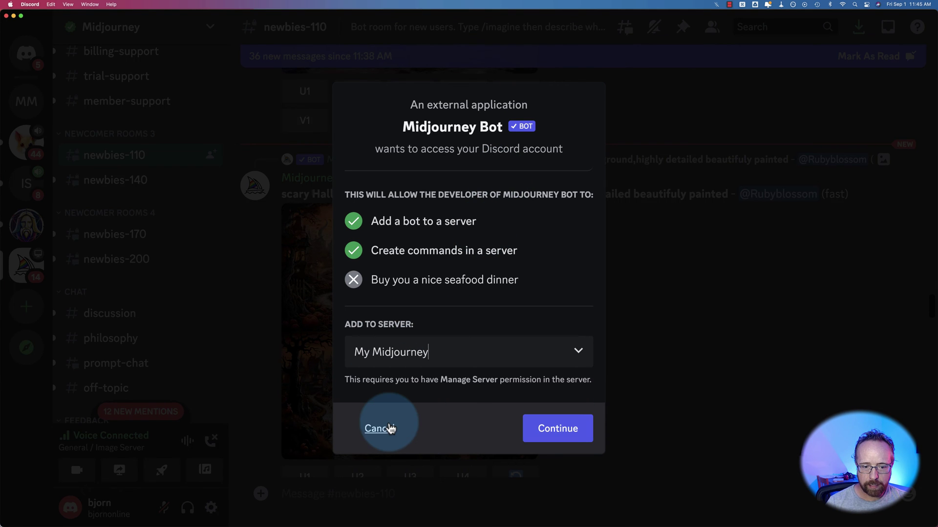
{"action": "left_click", "coordinate": [550, 433]}
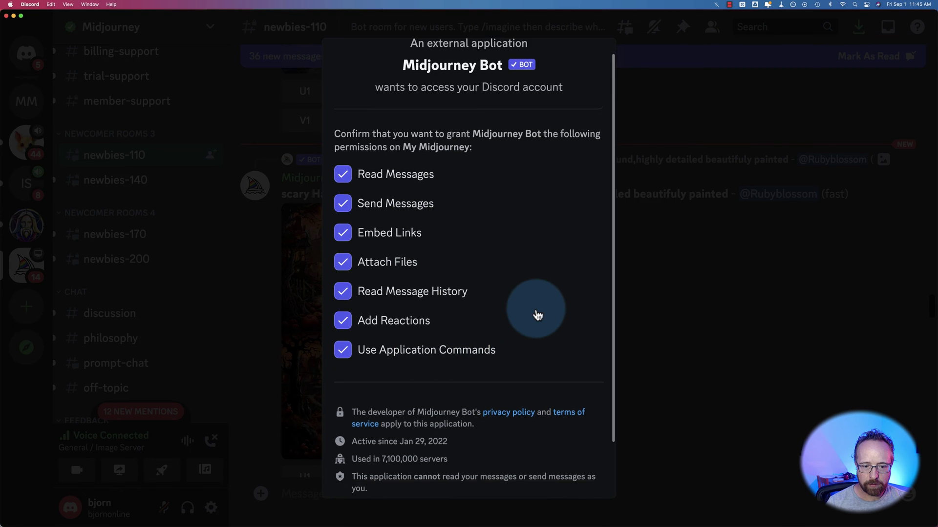
{"action": "scroll", "coordinate": [538, 313], "scroll_direction": "down", "scroll_amount": 3}
{"action": "left_click", "coordinate": [566, 470]}
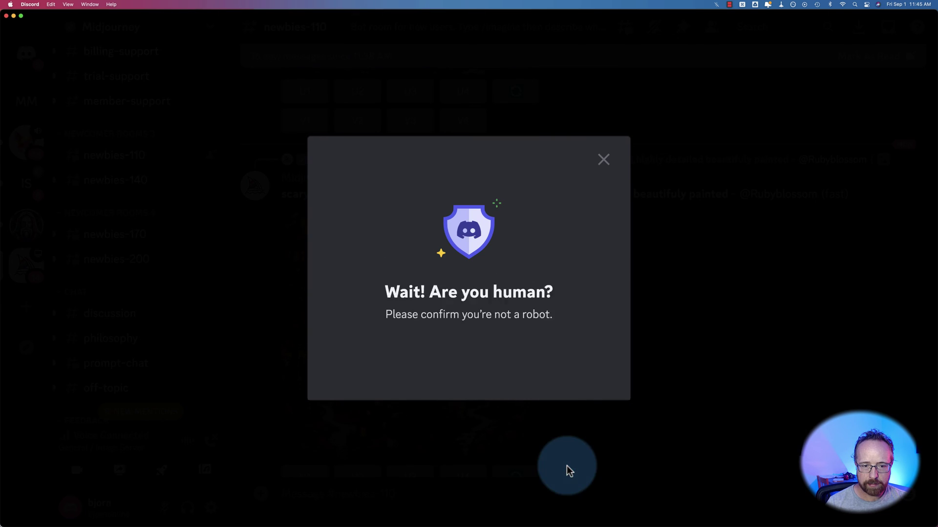
{"action": "left_click", "coordinate": [379, 336]}
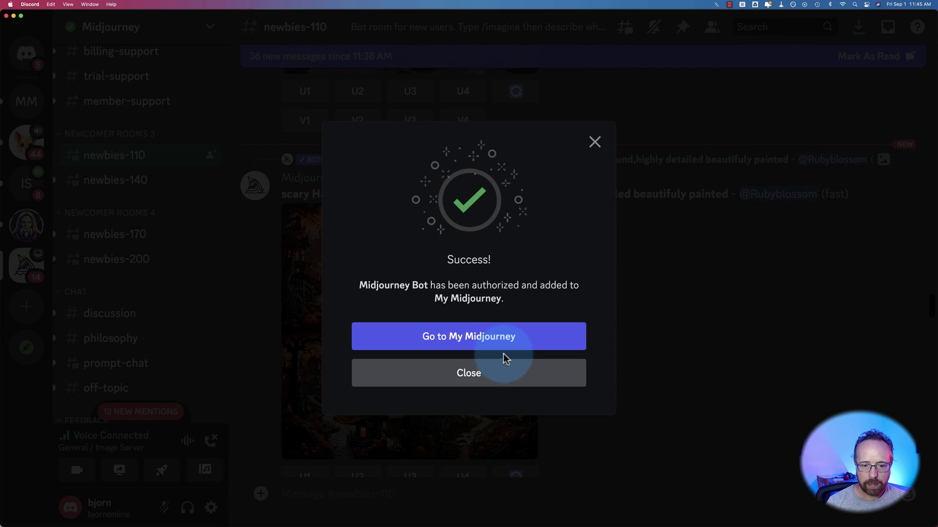
{"action": "left_click", "coordinate": [503, 335]}
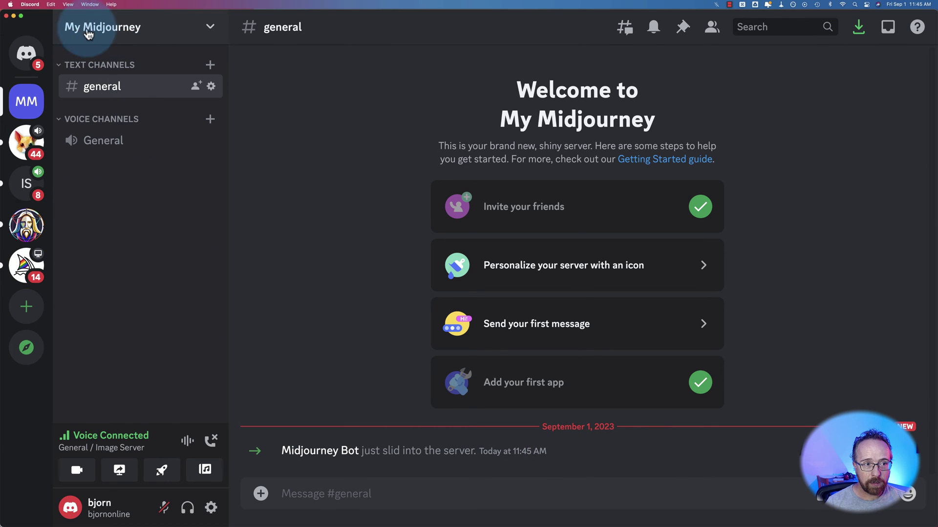
{"action": "left_click", "coordinate": [123, 33]}
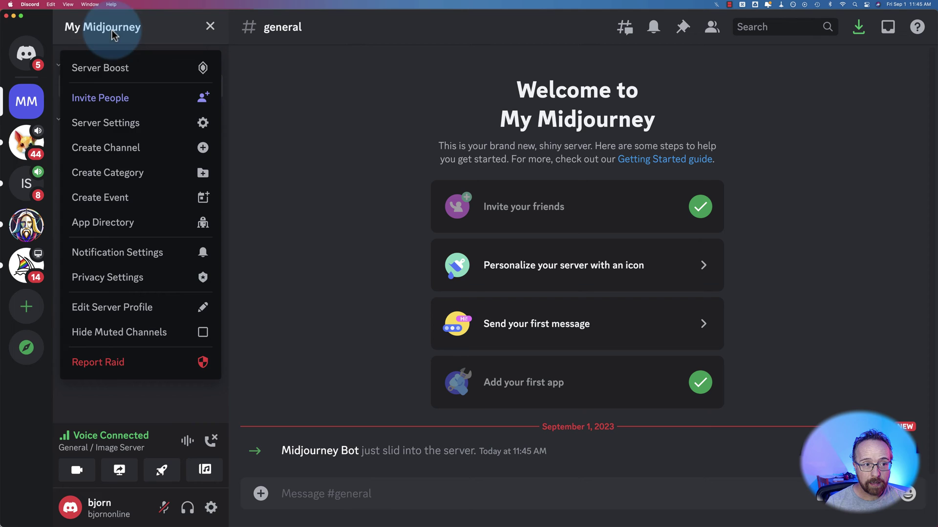
{"action": "left_click", "coordinate": [105, 222]}
{"action": "left_click", "coordinate": [250, 226]}
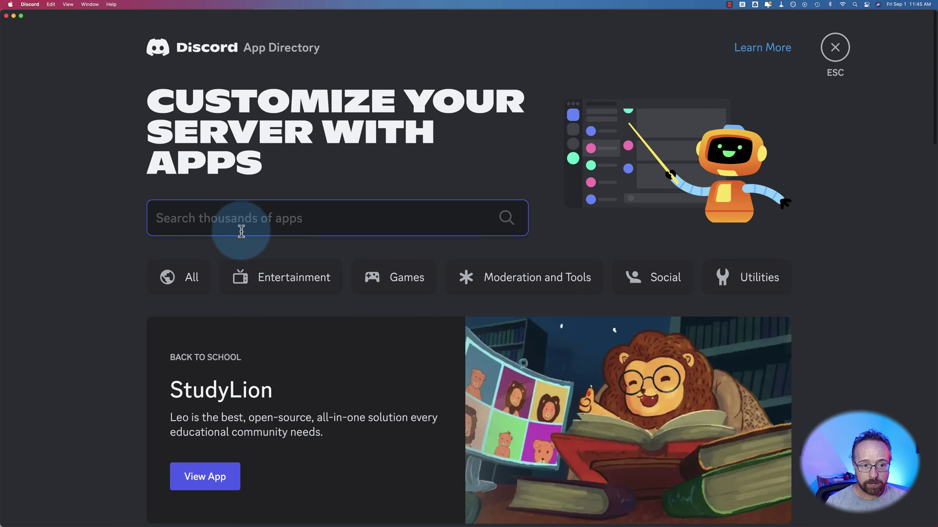
{"action": "type", "text": "mdidjourney"}
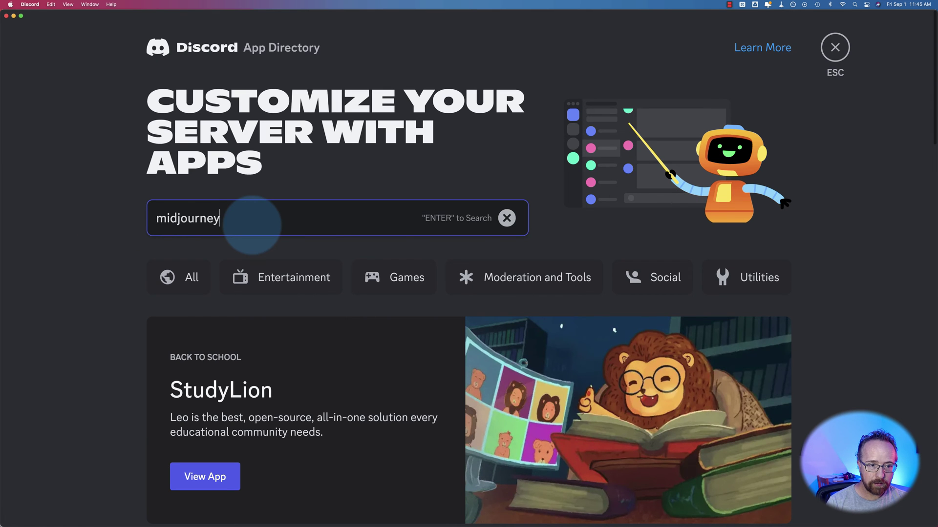
{"action": "key", "text": "Return"}
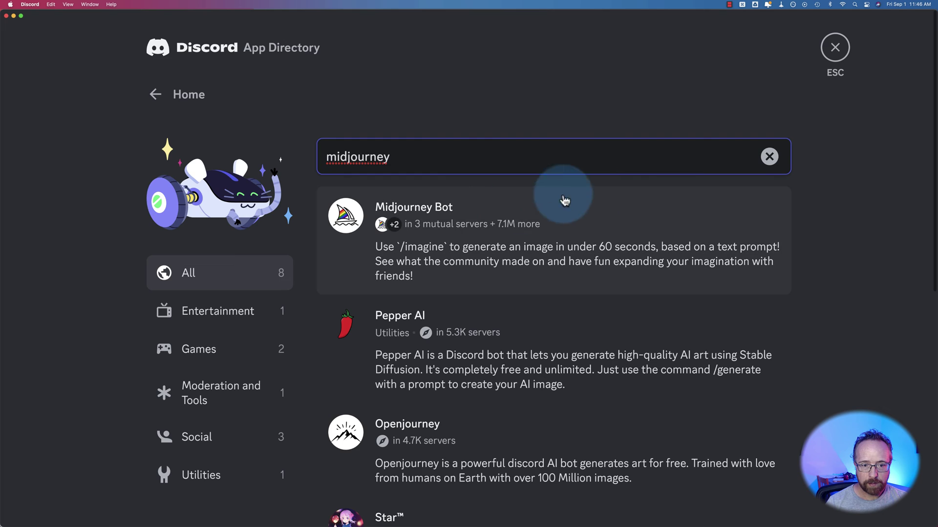
{"action": "left_click", "coordinate": [440, 208]}
{"action": "left_click", "coordinate": [748, 290]}
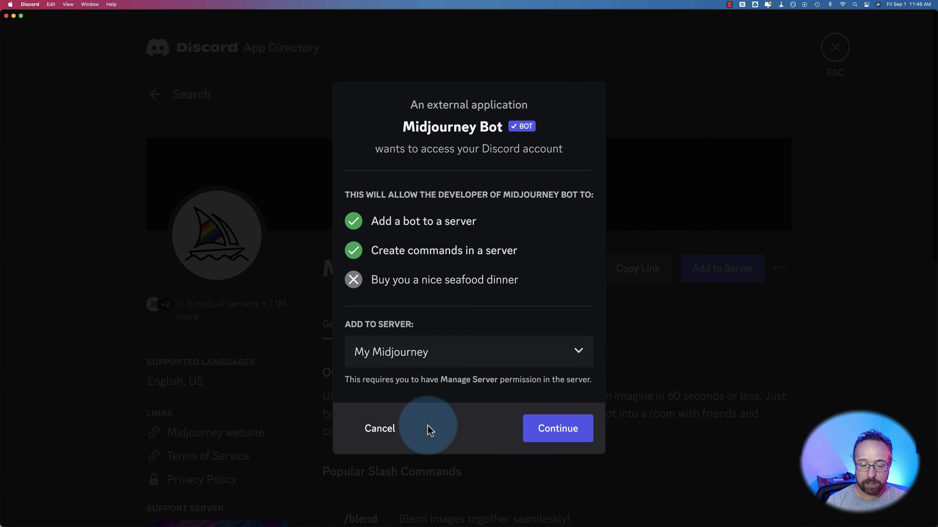
{"action": "left_click", "coordinate": [385, 429]}
{"action": "left_click", "coordinate": [835, 47]}
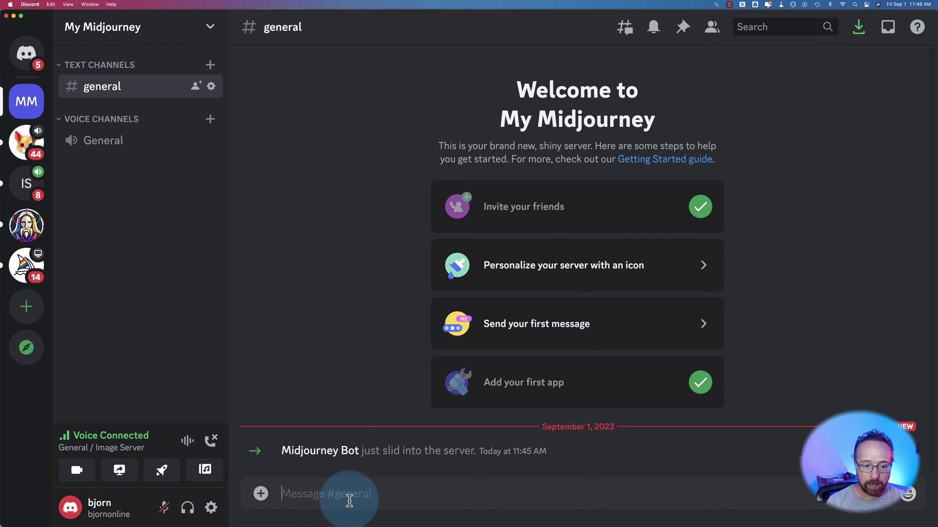
Run /imagine with 'celebrate adding the midjourney bot my new discord server!' and close the preview
{"action": "type", "text": "/"}
{"action": "key", "text": "Tab"}
{"action": "type", "text": "celebrate adding the midjourney bot my new discord server"}
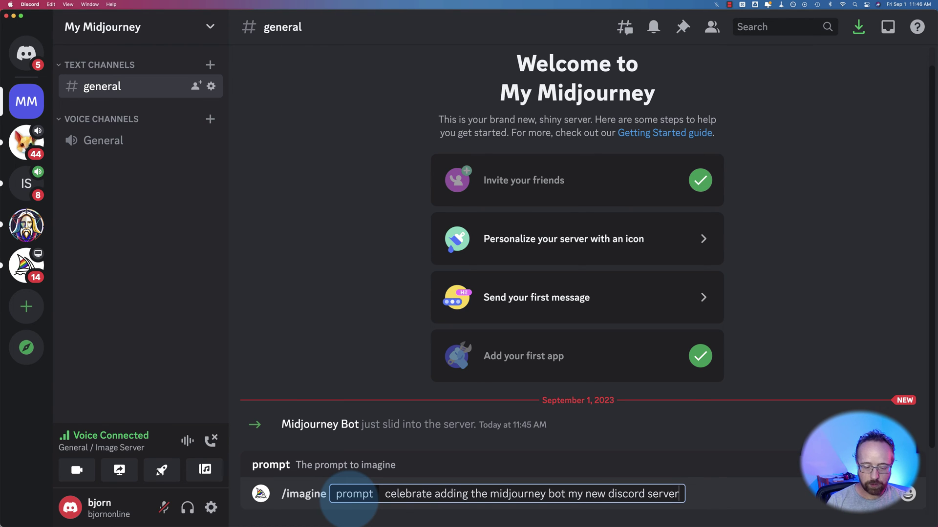
{"action": "type", "text": "!"}
{"action": "key", "text": "Return"}
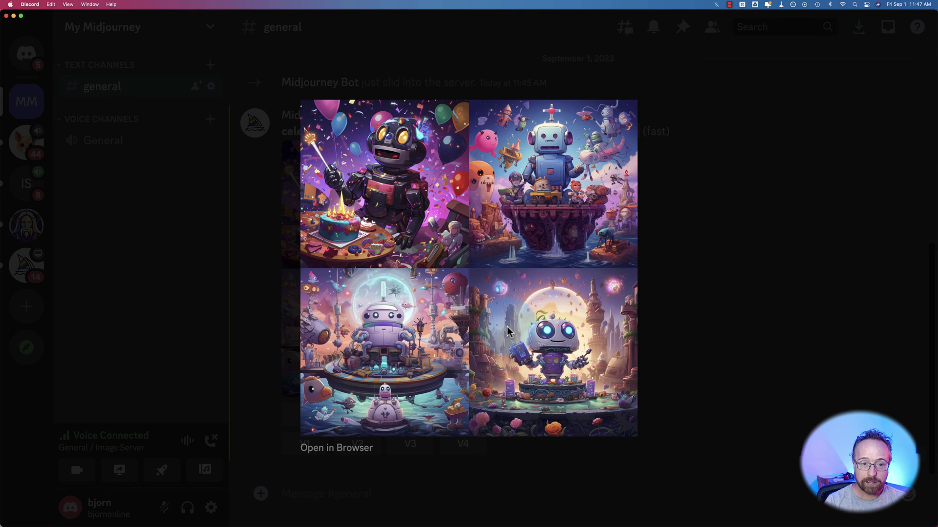
{"action": "left_click", "coordinate": [229, 285]}
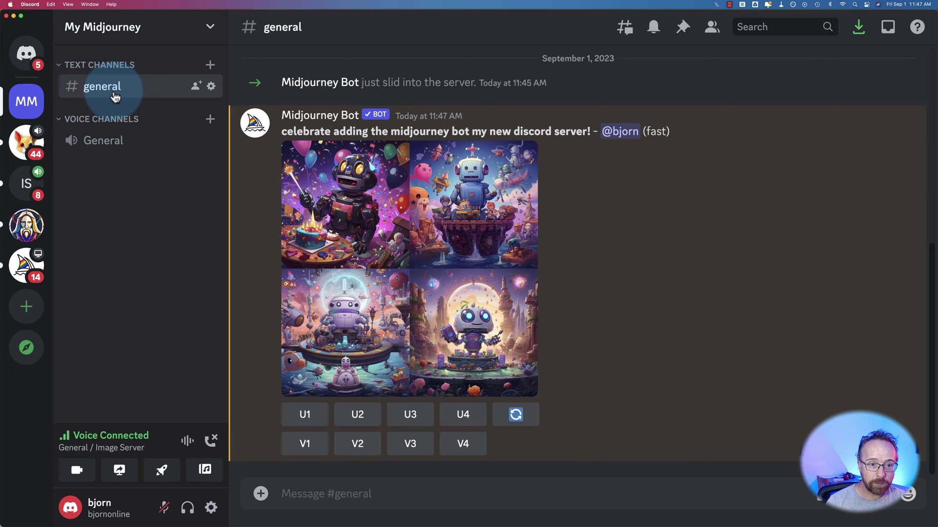
Create the text channels cartoon-images, landscape, client1 and client2
{"action": "left_click", "coordinate": [210, 64]}
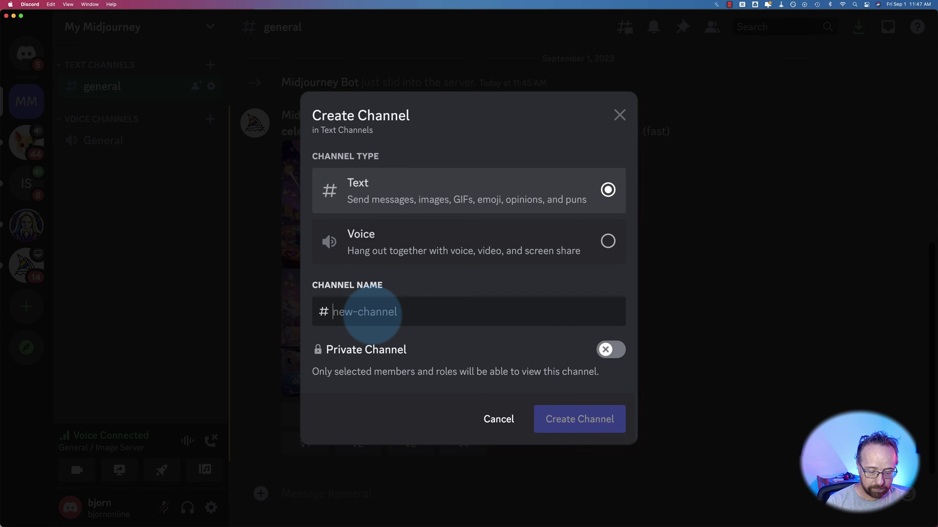
{"action": "type", "text": "cartoon-i"}
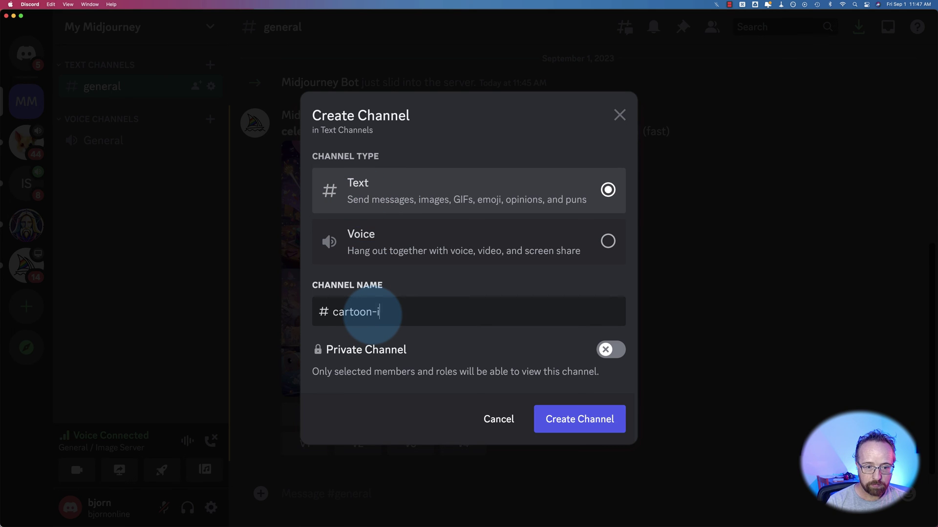
{"action": "type", "text": "mages"}
{"action": "left_click", "coordinate": [545, 412]}
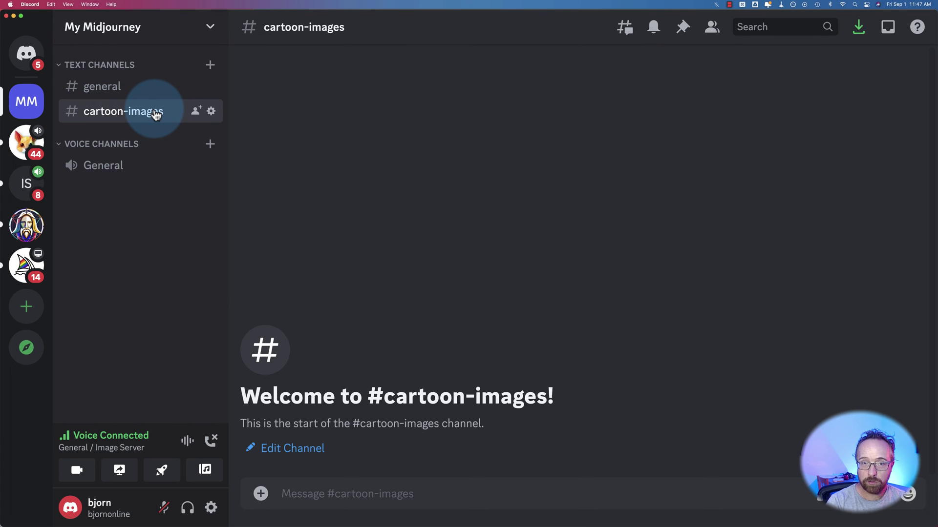
{"action": "left_click", "coordinate": [210, 65]}
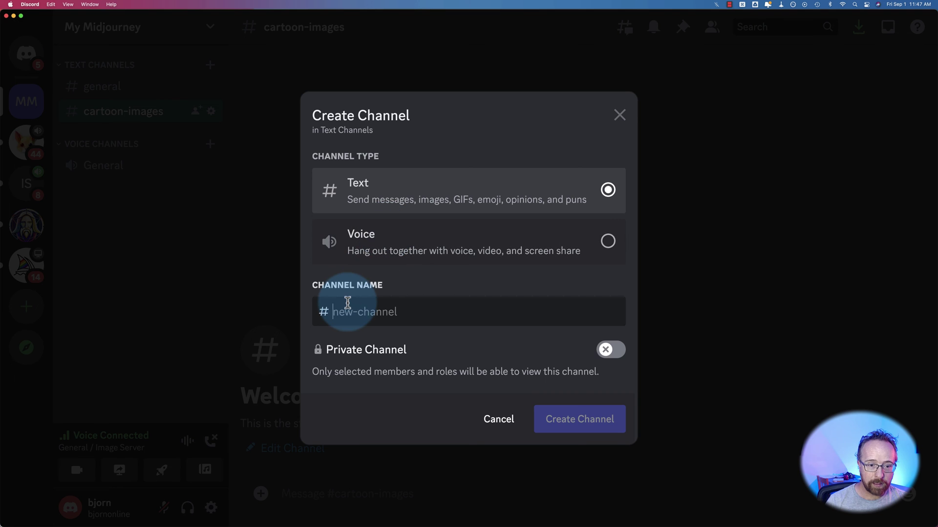
{"action": "type", "text": "landscape"}
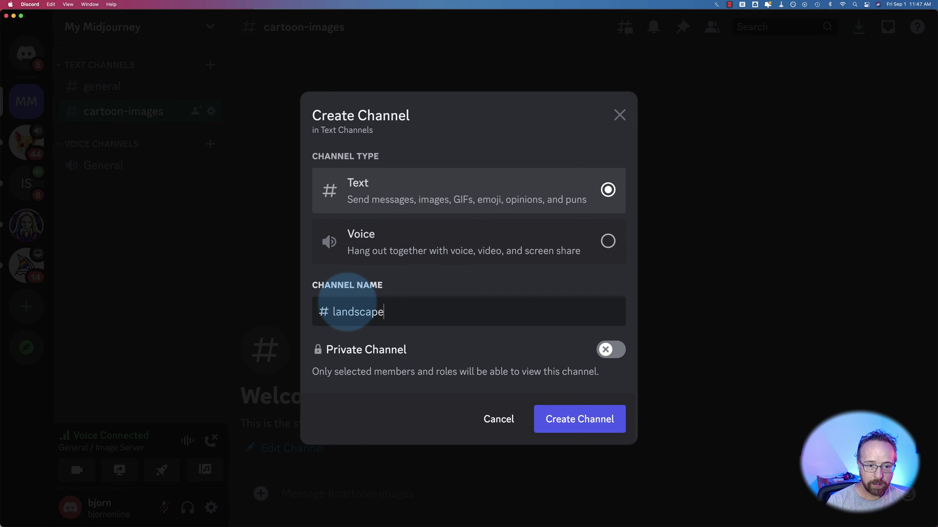
{"action": "key", "text": "Return"}
{"action": "left_click", "coordinate": [210, 65]}
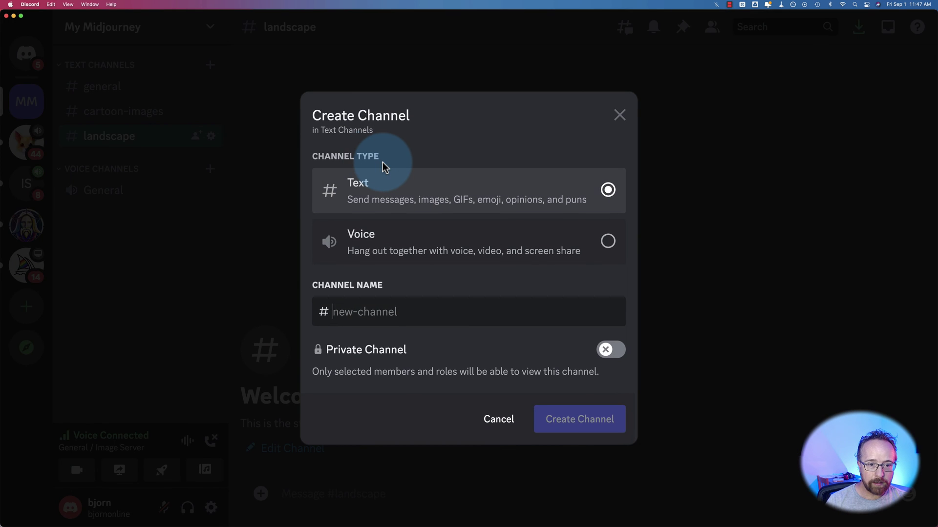
{"action": "type", "text": "client1"}
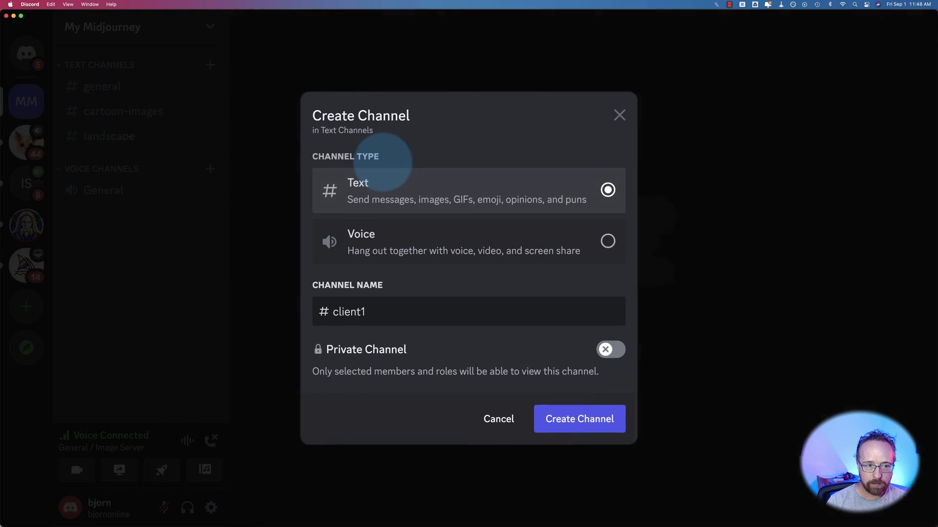
{"action": "key", "text": "Return"}
{"action": "left_click", "coordinate": [210, 64]}
{"action": "type", "text": "c"}
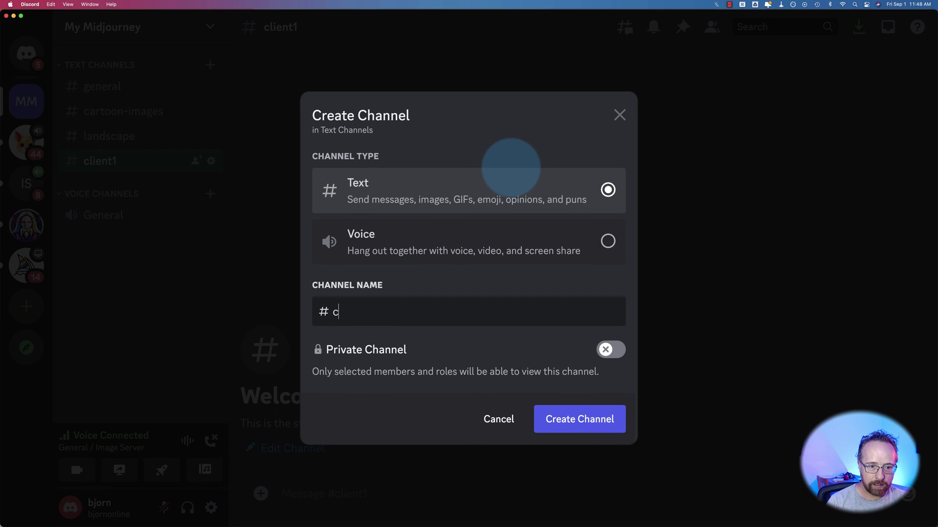
{"action": "key", "text": "Return"}
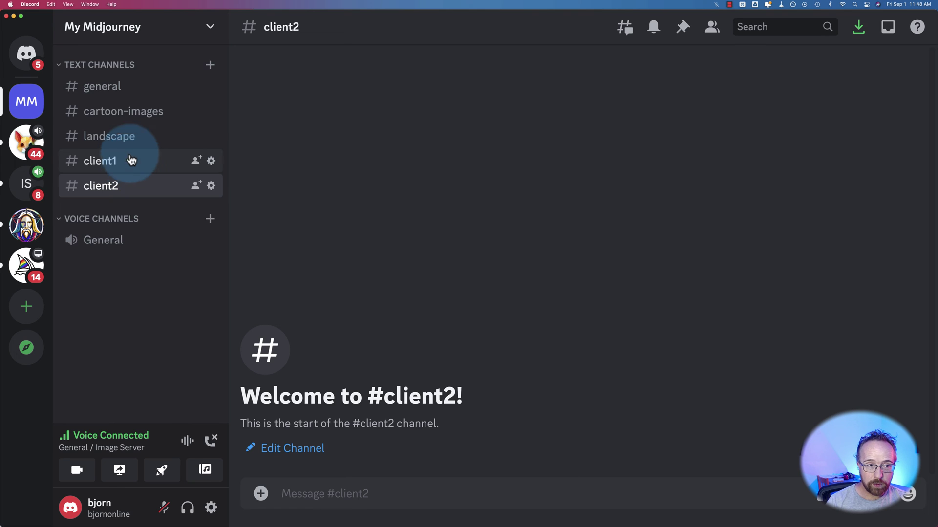
Start the /imagine command in the client2 message box
{"action": "left_click", "coordinate": [322, 493]}
{"action": "type", "text": "/imag"}
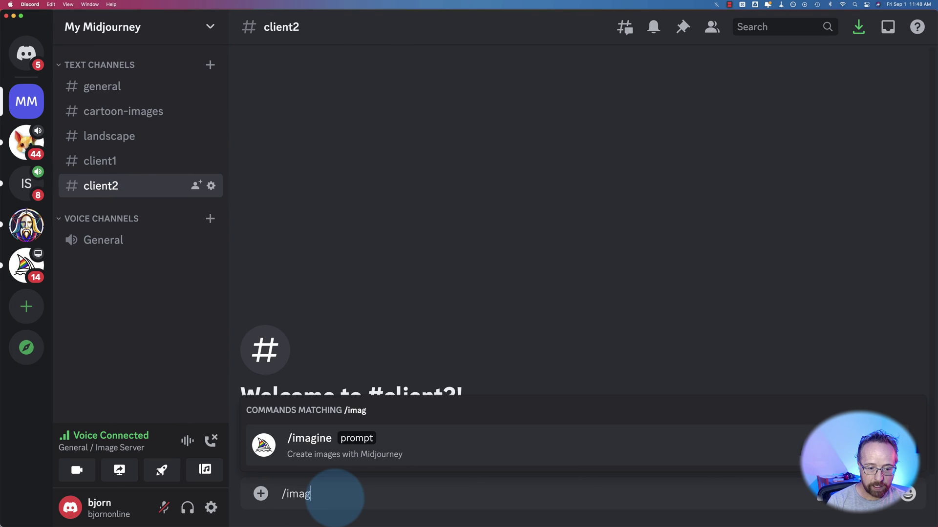
{"action": "type", "text": "i"}
{"action": "key", "text": "Tab"}
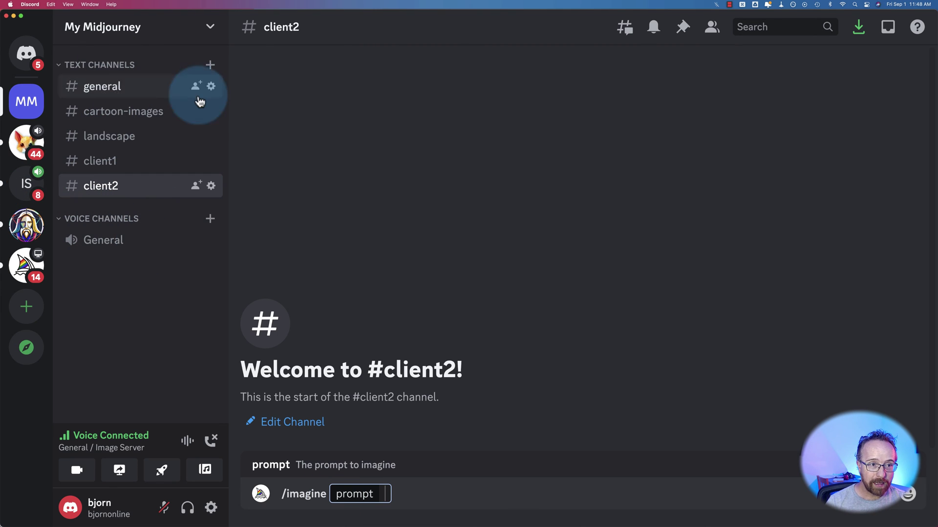
Create a new category named Clients from the server menu
{"action": "left_click", "coordinate": [210, 32]}
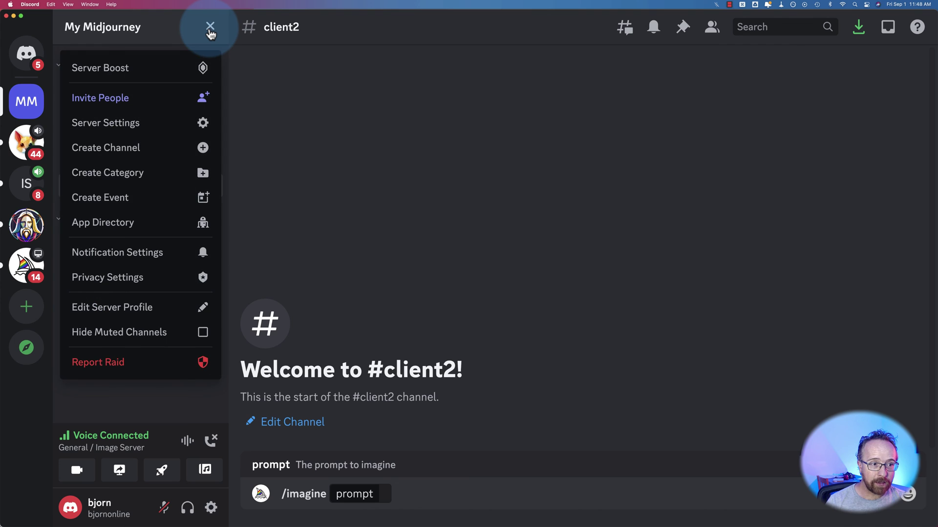
{"action": "left_click", "coordinate": [98, 173]}
{"action": "left_click", "coordinate": [398, 229]}
{"action": "type", "text": "Clients"}
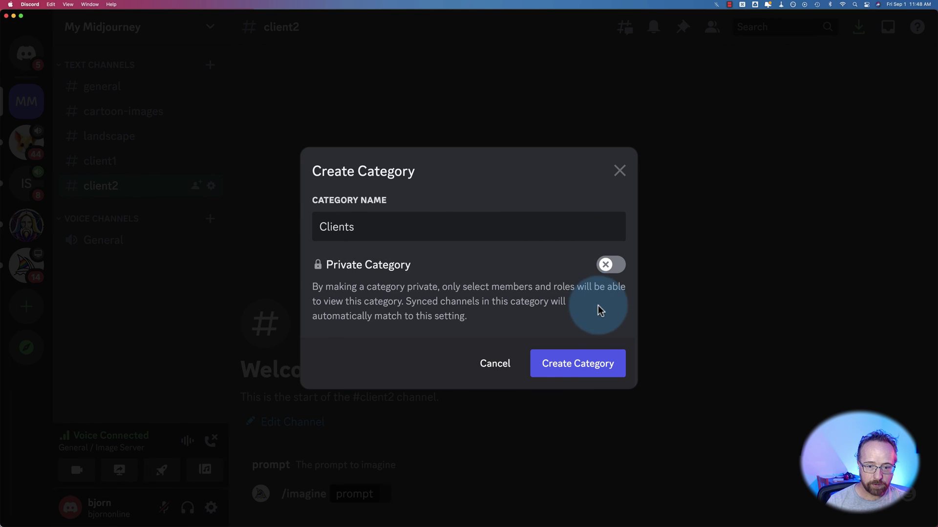
{"action": "left_click", "coordinate": [579, 362]}
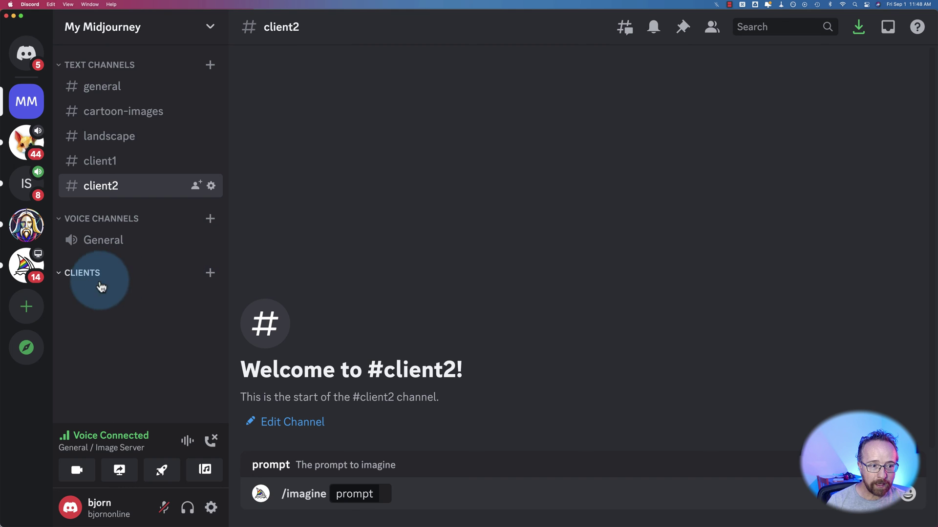
Drag client2 and then client1 into the Clients category, then collapse and expand it
{"action": "left_click_drag", "start_coordinate": [103, 191], "coordinate": [110, 279]}
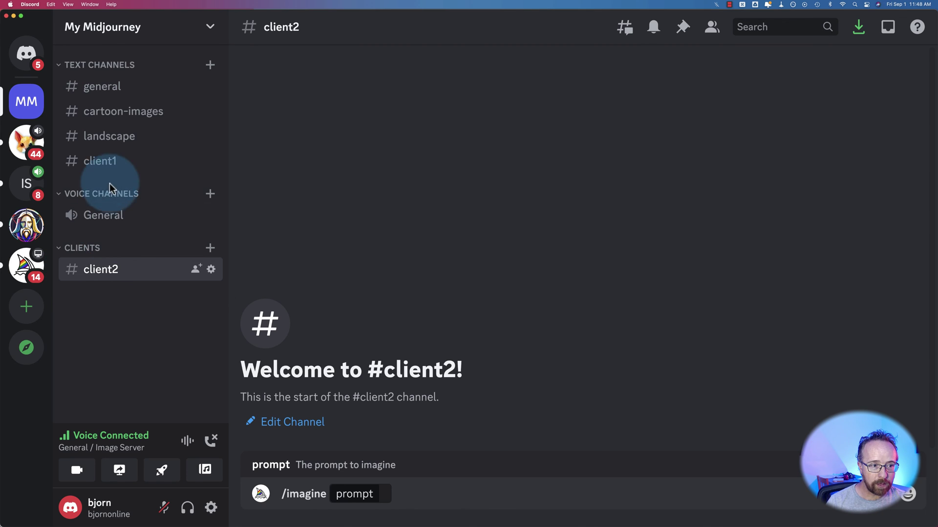
{"action": "left_click_drag", "start_coordinate": [107, 172], "coordinate": [109, 262]}
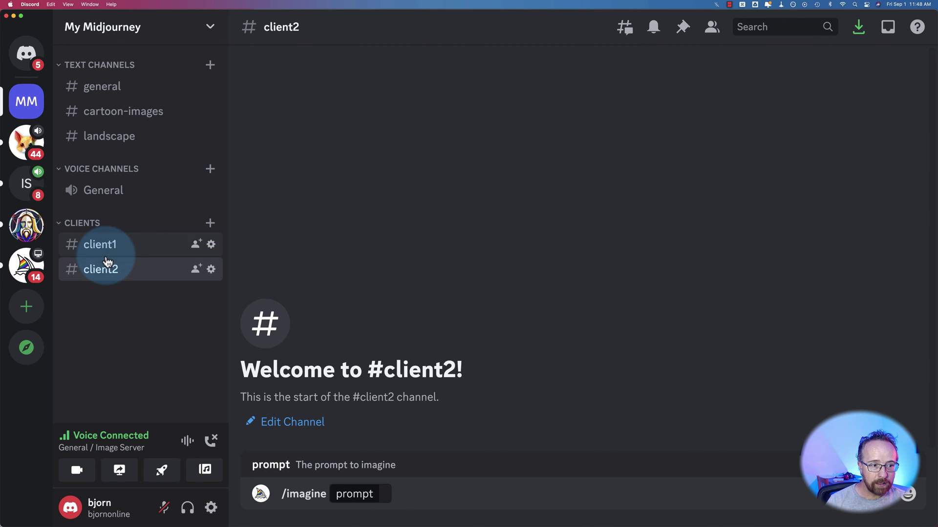
{"action": "left_click", "coordinate": [58, 225]}
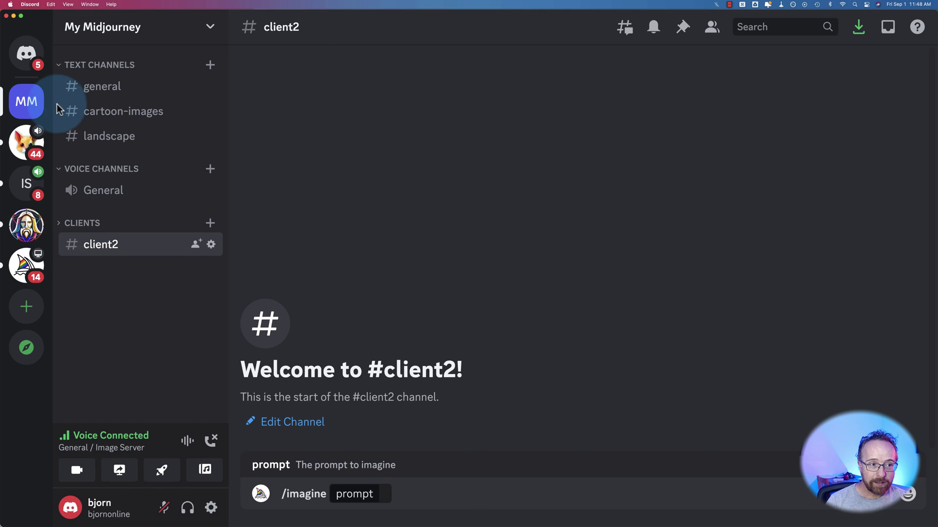
{"action": "left_click", "coordinate": [58, 226]}
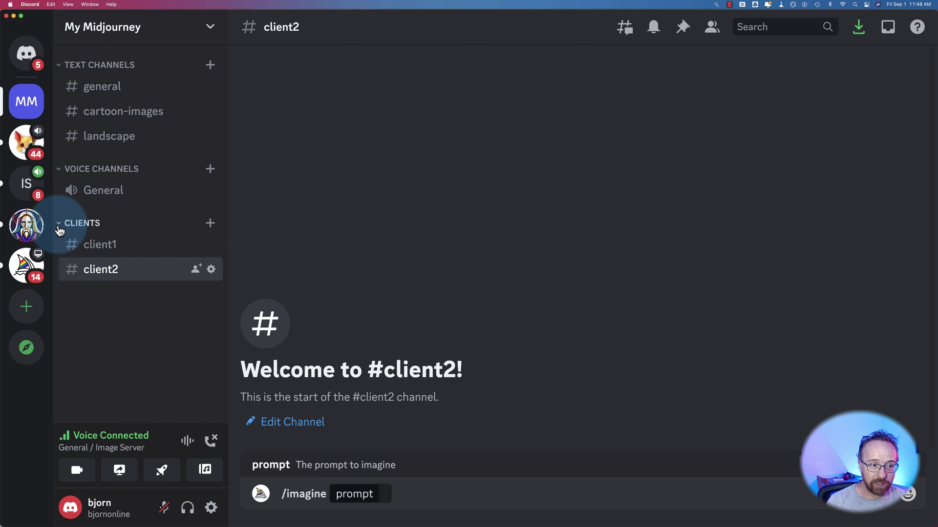